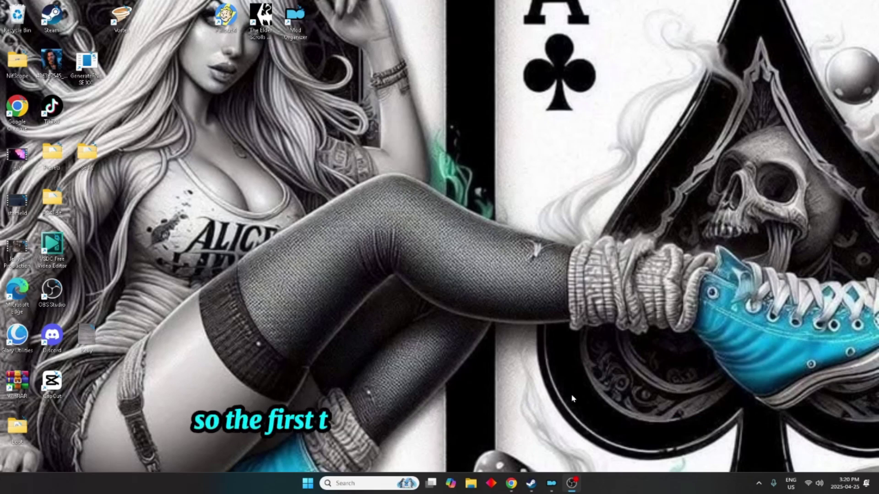
Create a desktop folder named Loot, merge it with the existing Loot folder, and move that folder to the middle of the desktop.
right_click(557, 330)
mouse_move(577, 270)
click(694, 269)
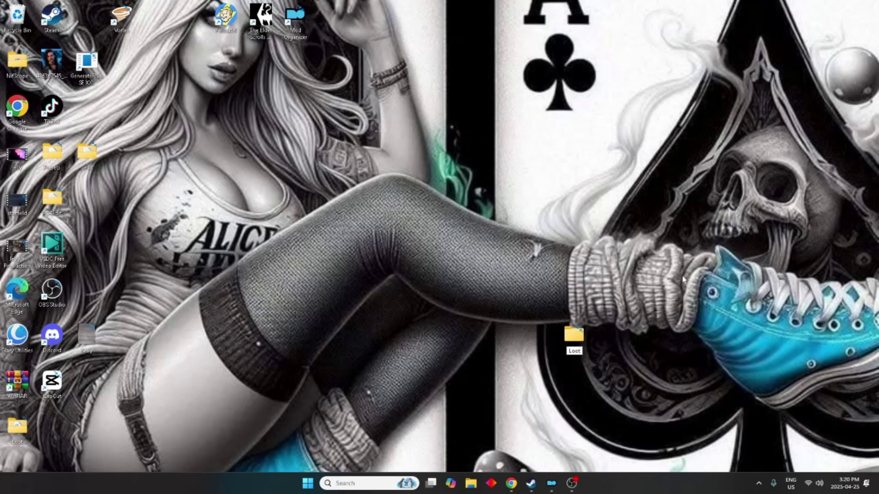
text(Loot)
key(Return)
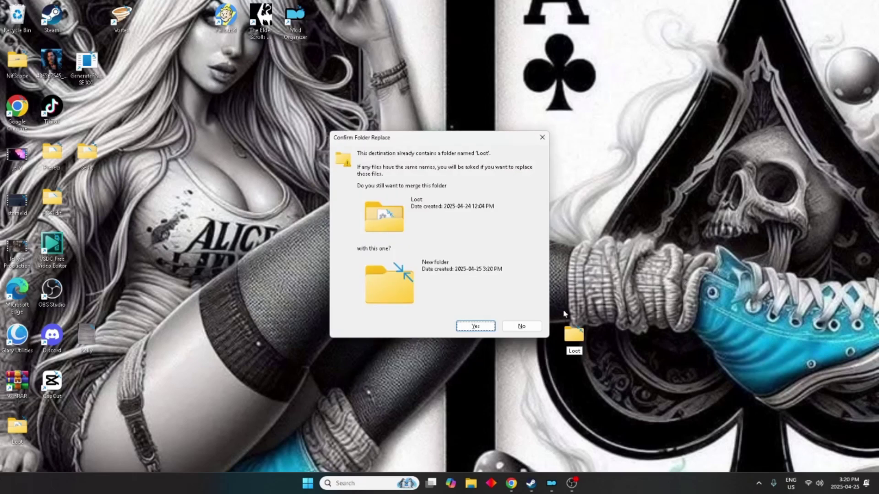
click(473, 327)
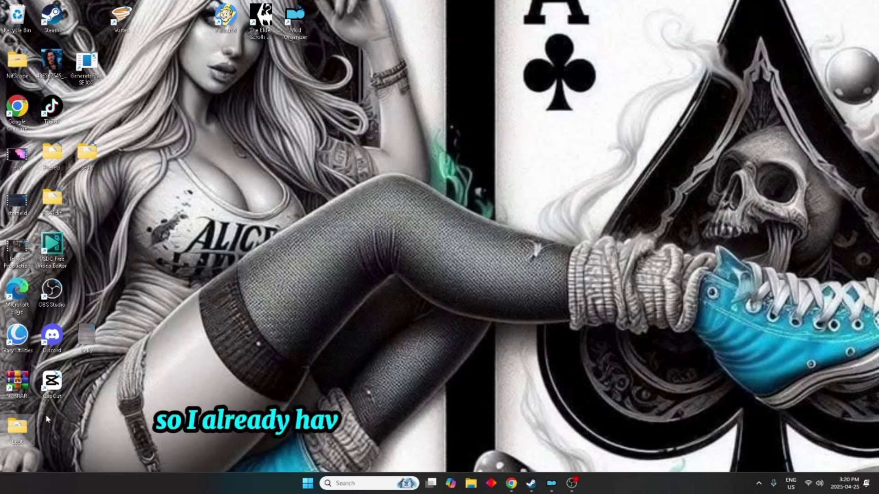
drag(32, 426, 337, 259)
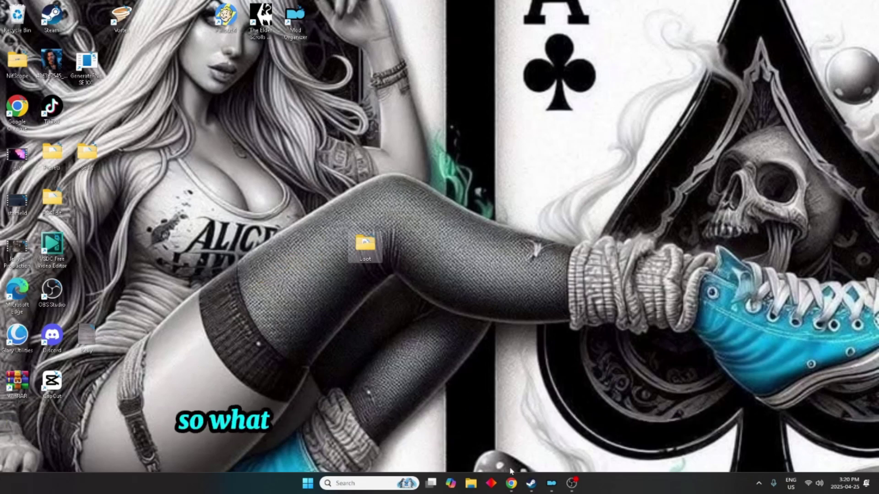
Switch to Chrome and download loot_0.25.2-win64.7z from the LOOT v0.25.2 release assets on GitHub.
click(511, 484)
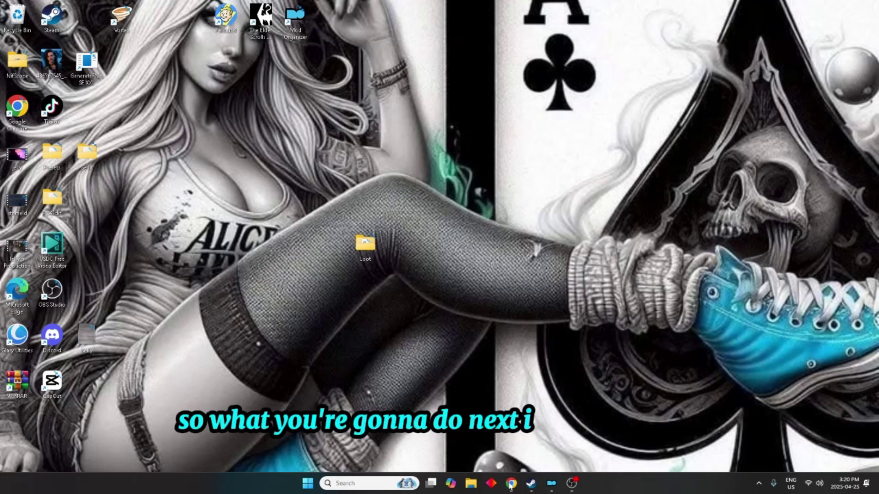
click(552, 486)
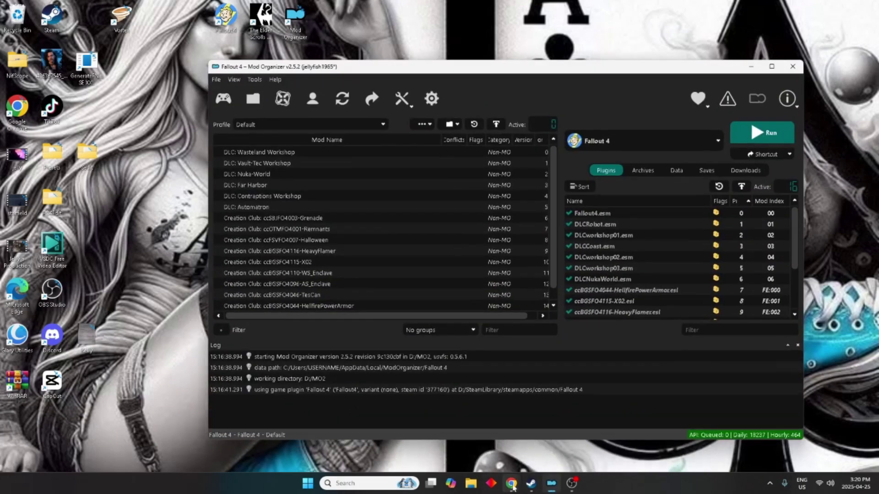
mouse_move(512, 485)
click(505, 462)
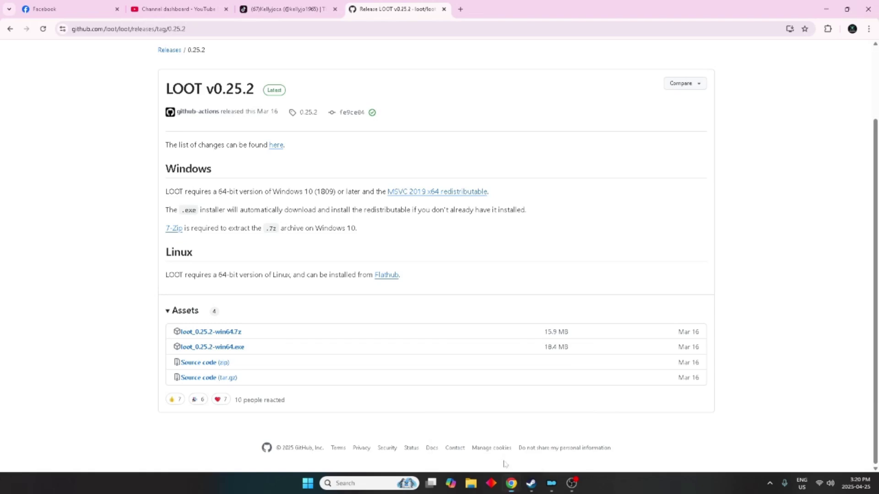
click(237, 337)
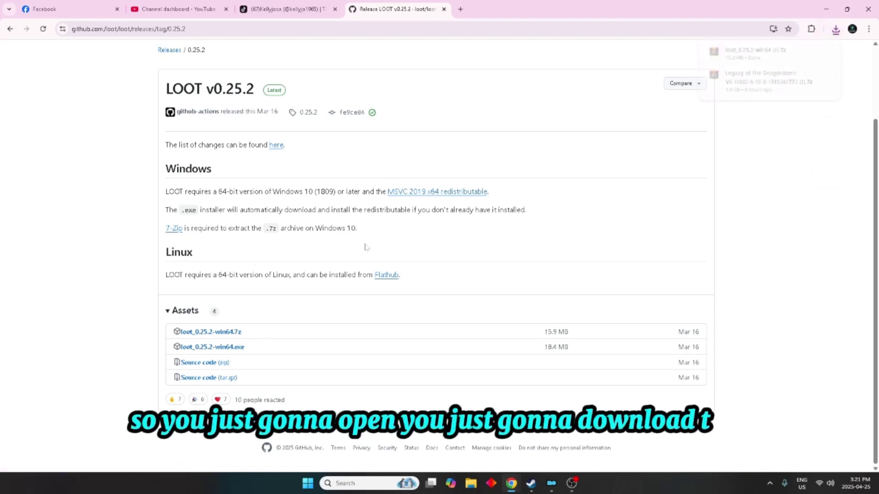
Open the downloaded LOOT archive in WinRAR and enter its loot_0.25.2 folder.
click(722, 62)
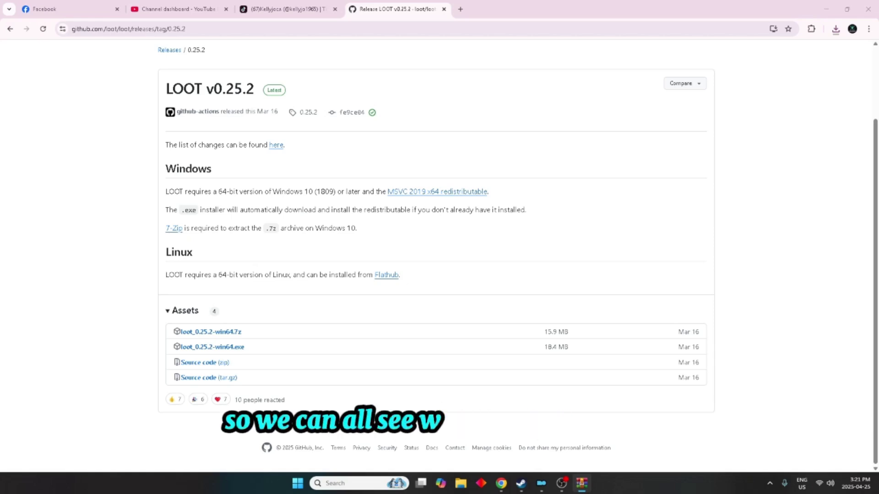
drag(778, 43, 629, 50)
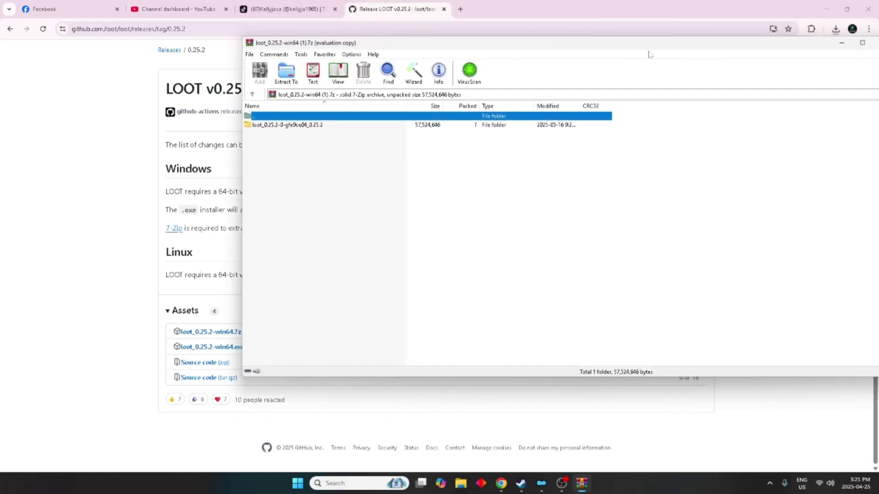
double_click(303, 126)
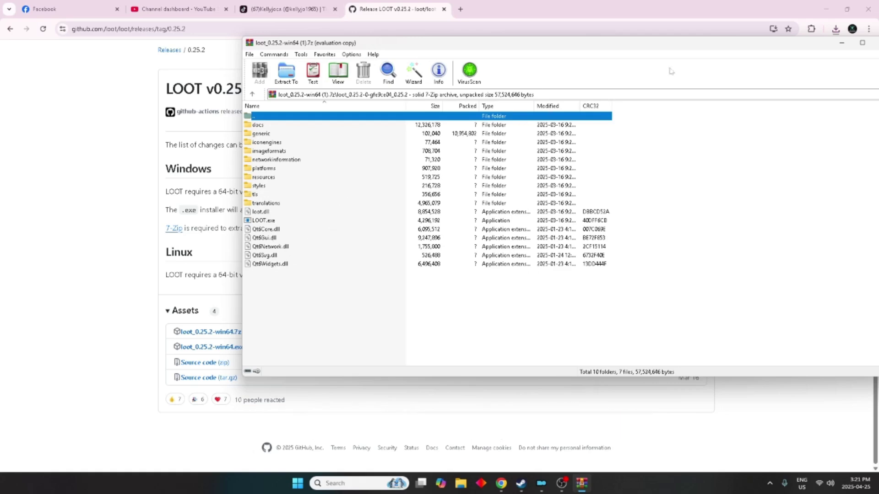
Minimize the browser, Mod Organizer and archive windows and open the Loot folder on the desktop.
click(823, 13)
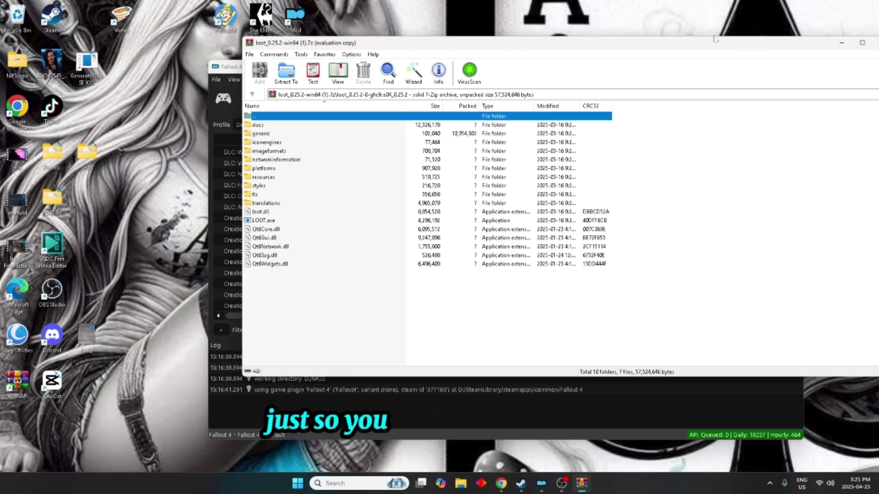
drag(708, 44, 666, 160)
click(751, 67)
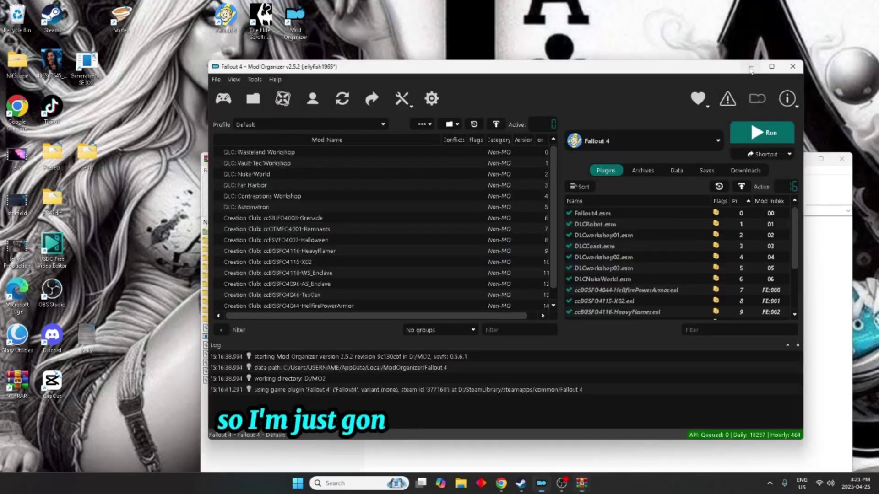
click(800, 159)
double_click(366, 245)
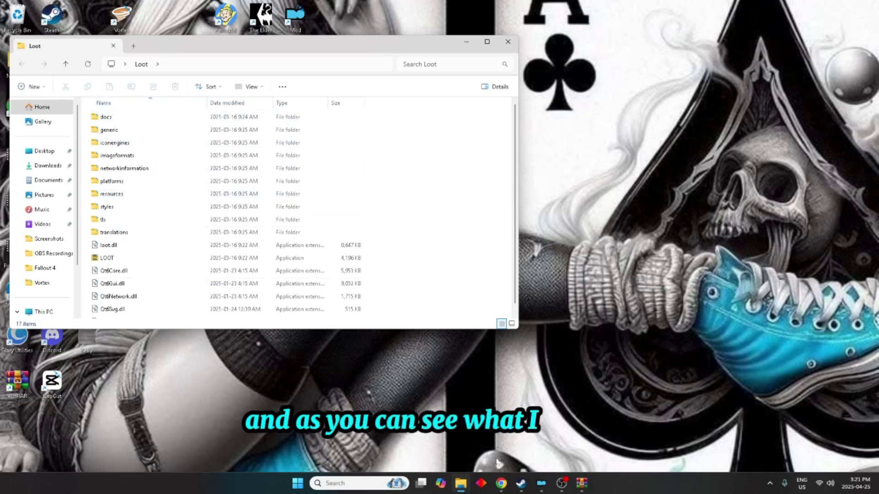
Place the LOOT archive beside the Loot folder to compare their contents, and close the archive.
click(581, 483)
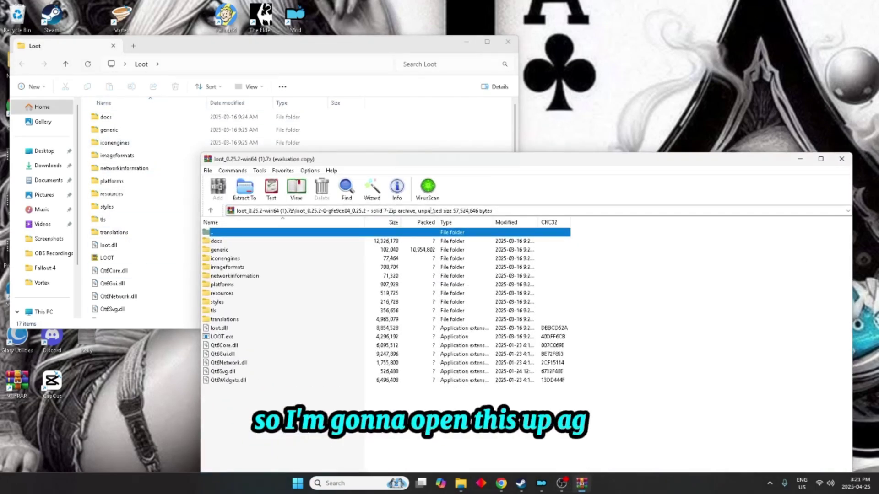
drag(481, 162, 689, 86)
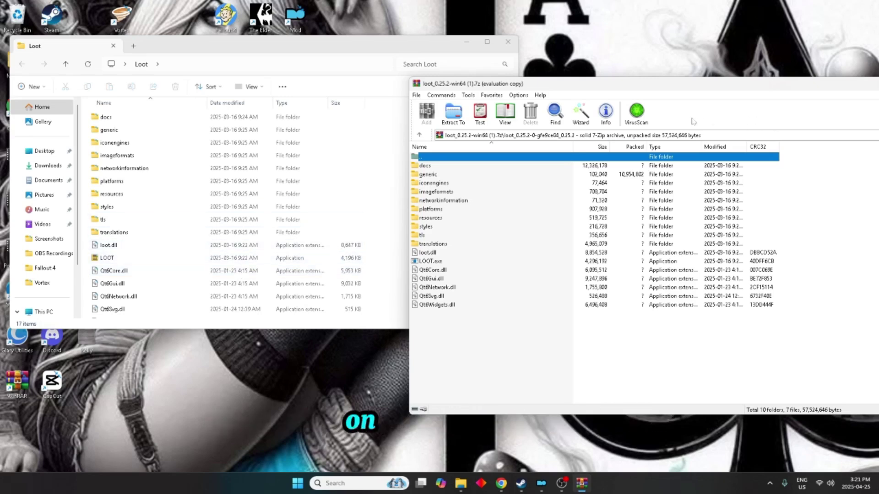
drag(761, 86, 758, 85)
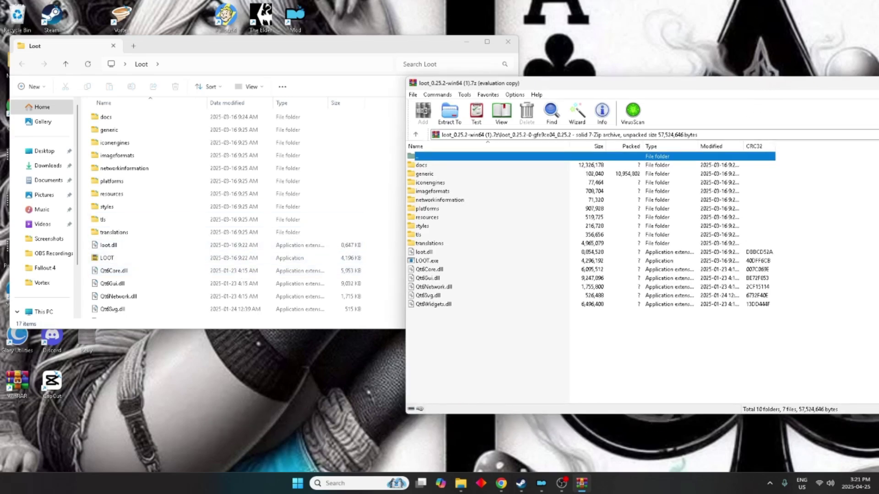
key(Escape)
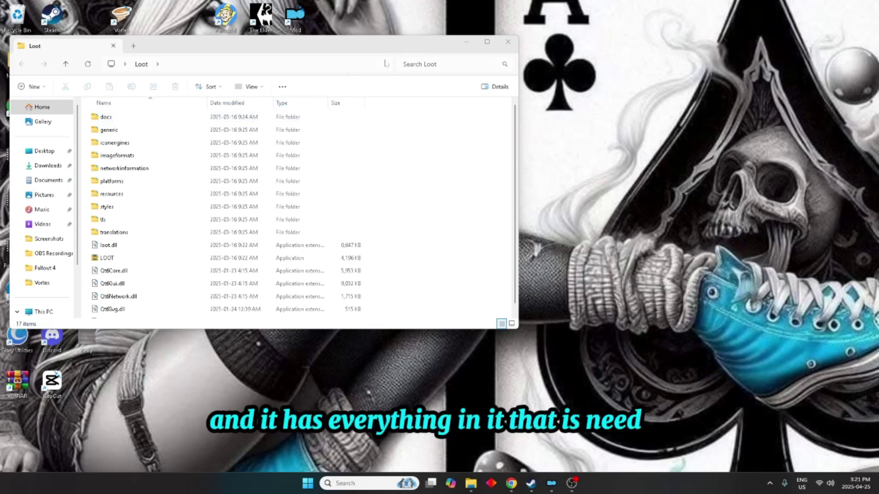
Switch to Mod Organizer and start adding an executable from file in its executables settings.
click(551, 485)
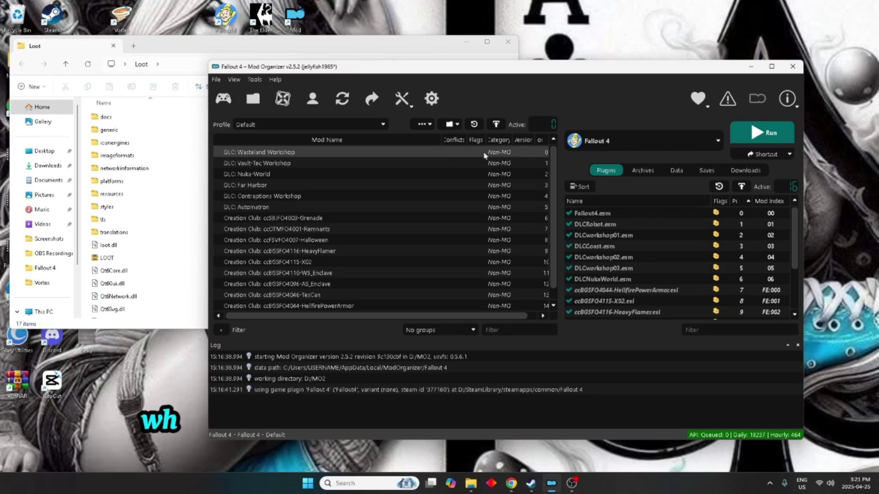
click(259, 83)
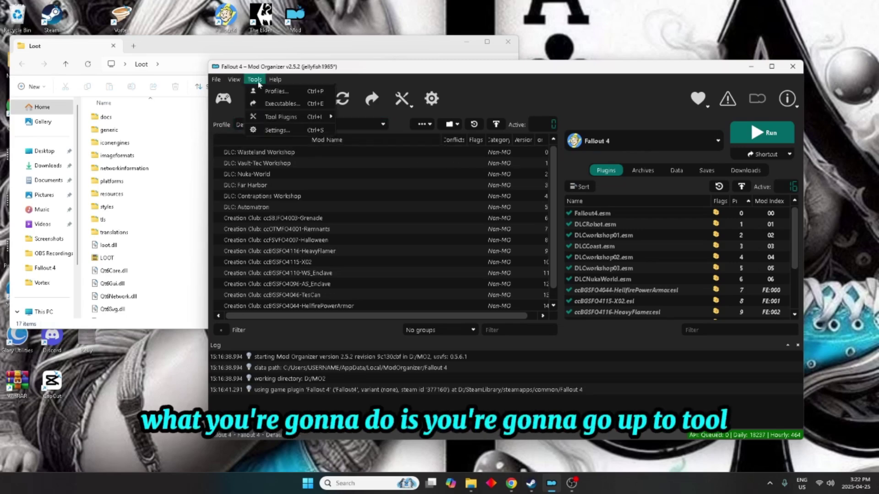
click(281, 105)
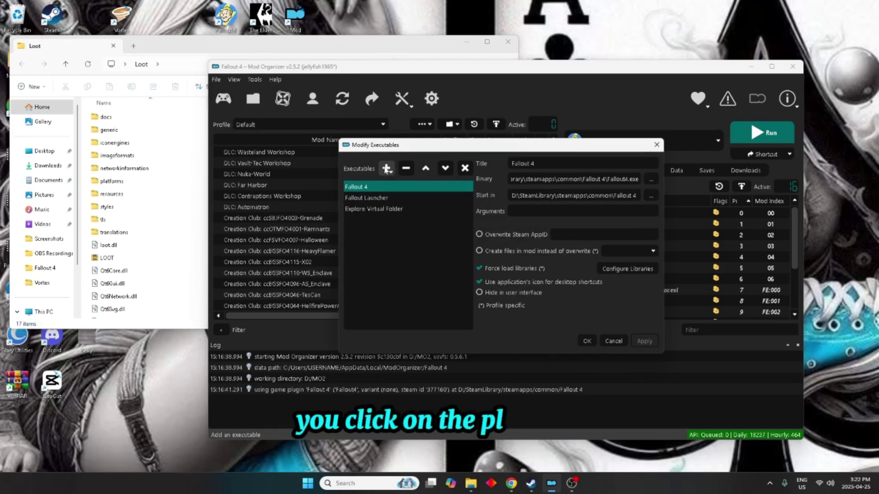
click(386, 169)
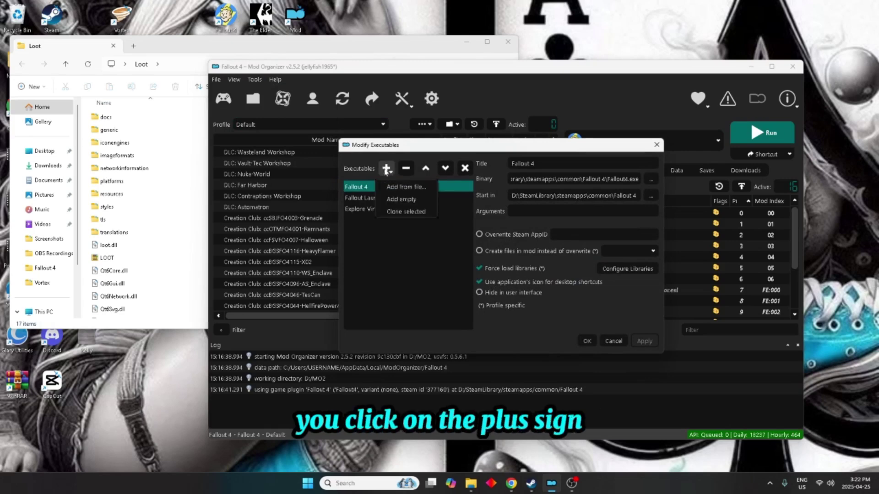
click(398, 188)
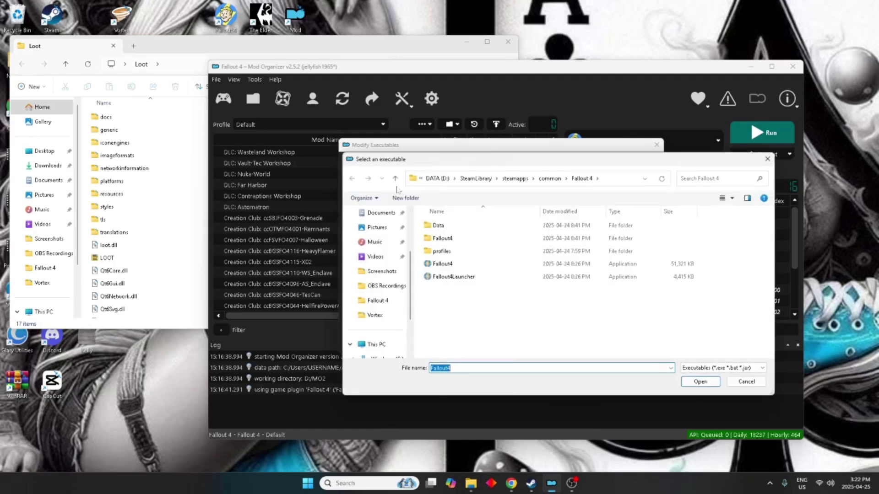
Choose the LOOT application from the desktop's Loot folder as the new executable and save the executables list.
scroll(386, 231, up, 3)
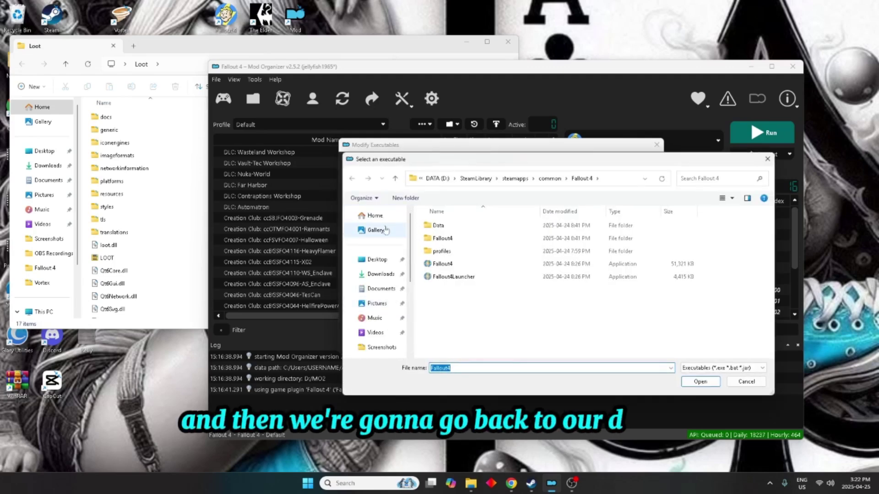
click(377, 259)
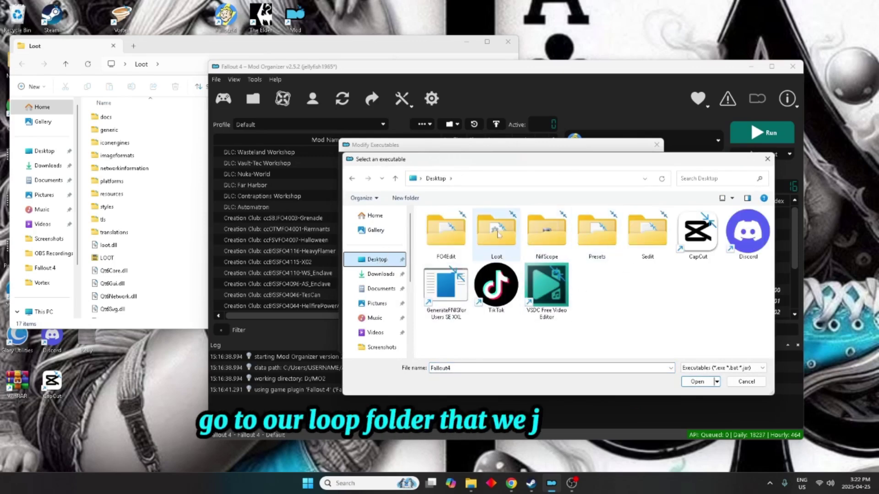
double_click(499, 233)
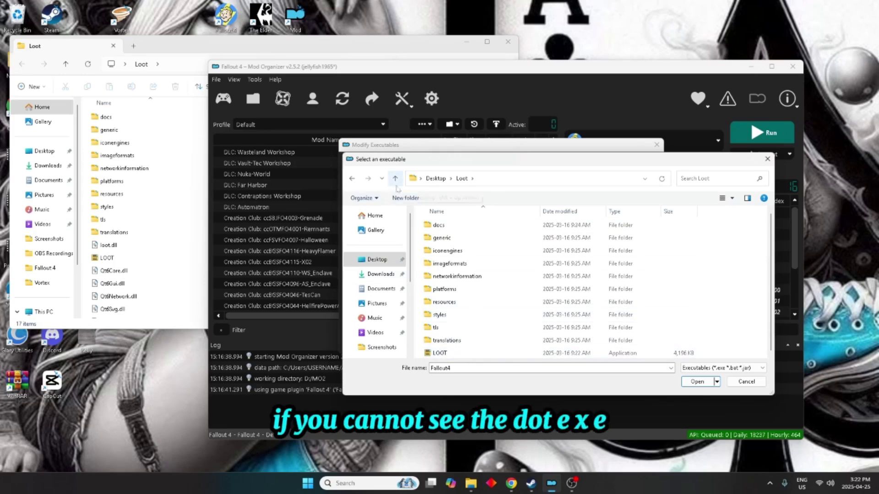
click(377, 199)
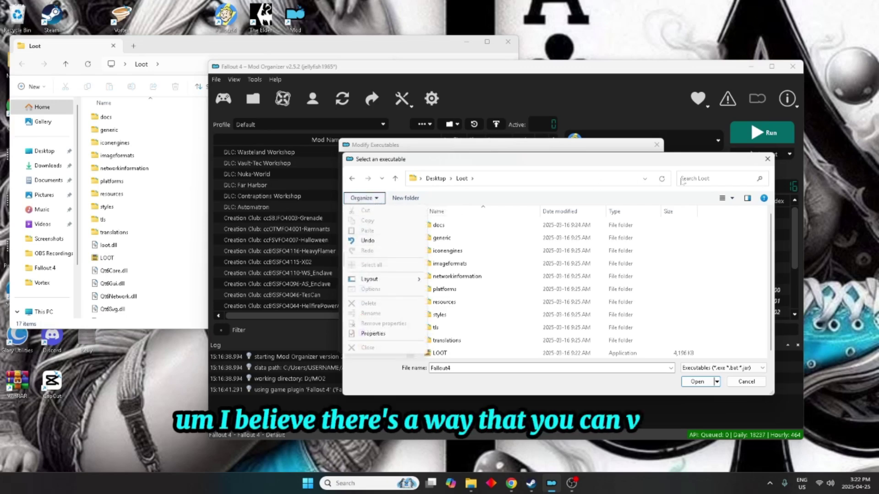
click(708, 242)
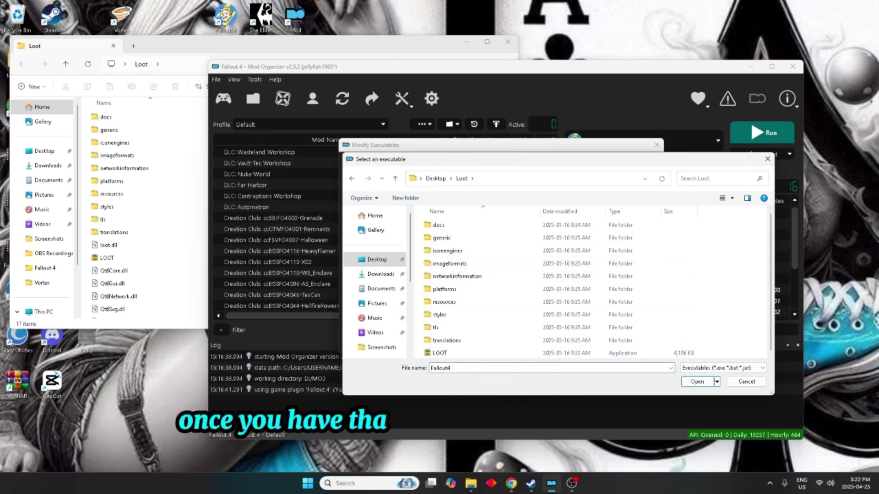
click(444, 355)
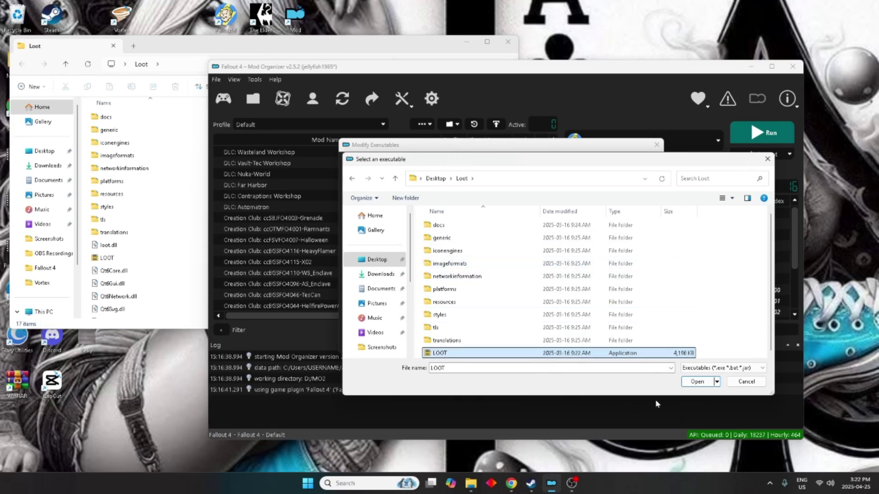
click(697, 383)
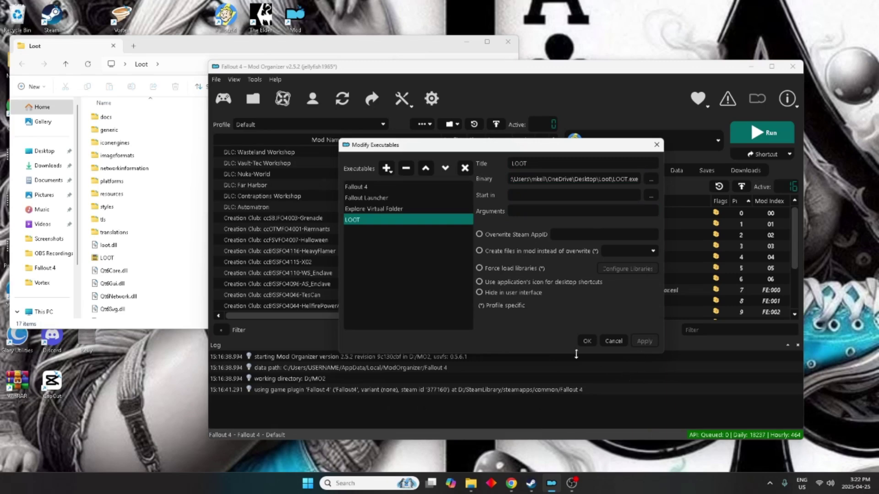
click(586, 344)
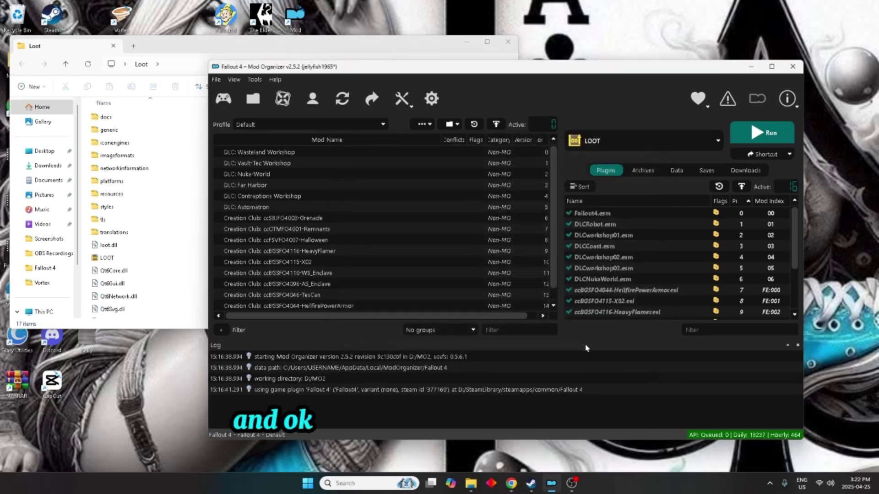
Keep LOOT as the selected executable and add its shortcut to Mod Organizer's toolbar and menu.
click(718, 142)
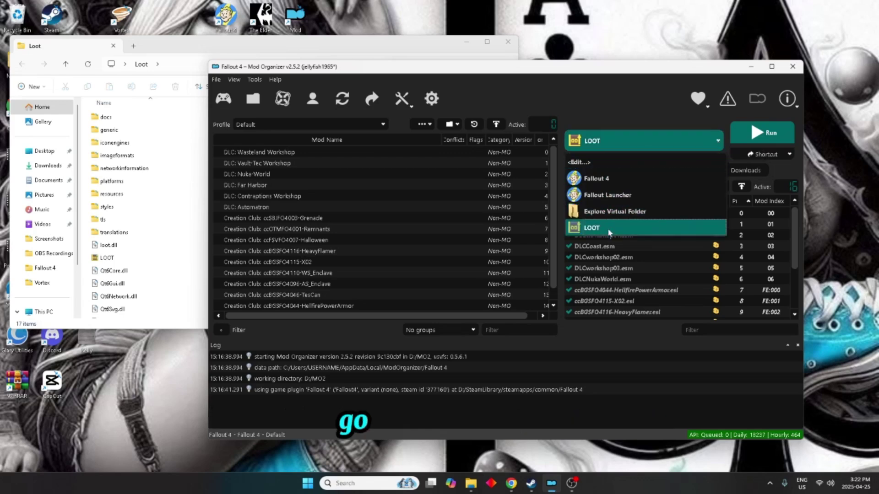
click(686, 144)
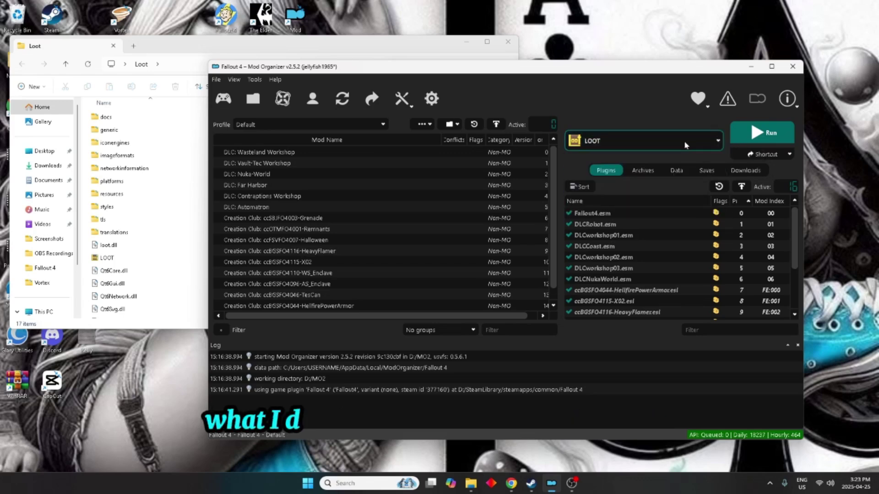
click(772, 155)
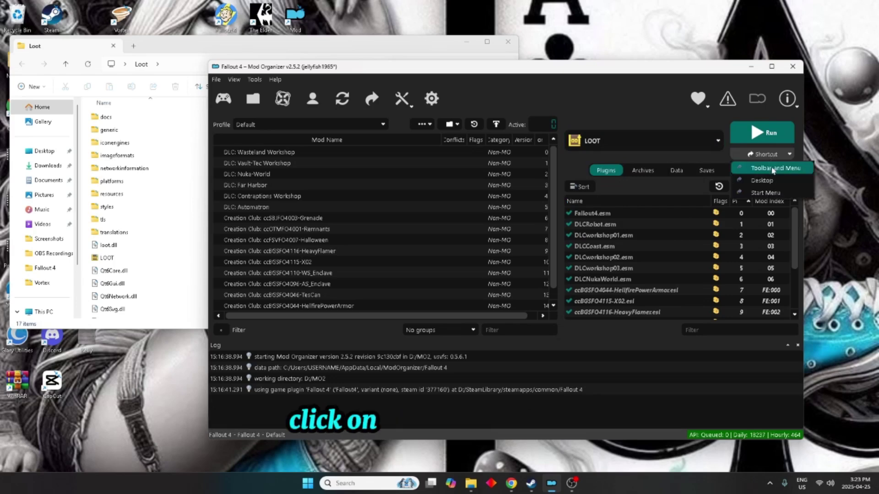
click(772, 168)
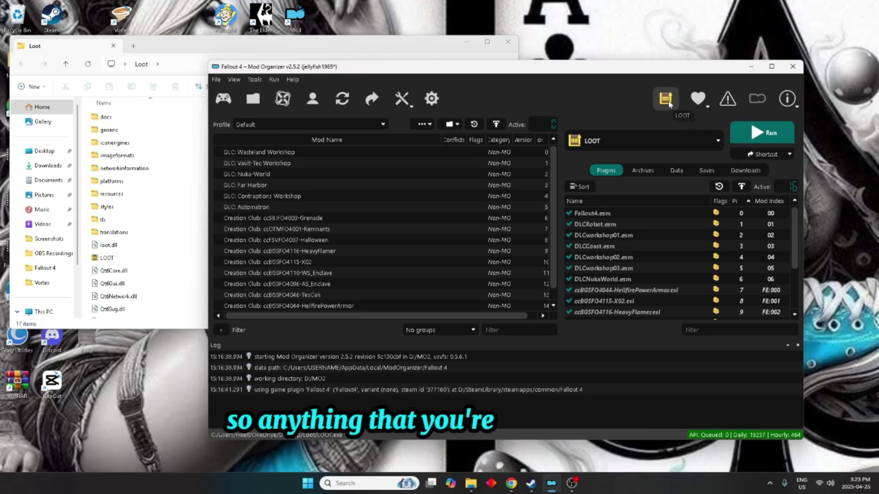
click(749, 156)
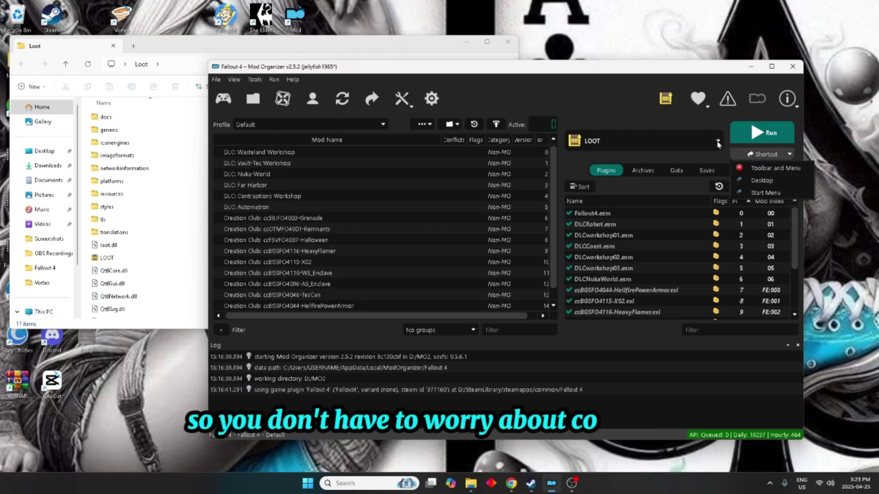
Launch LOOT from its Mod Organizer shortcut and switch its active game to Fallout 4.
click(666, 100)
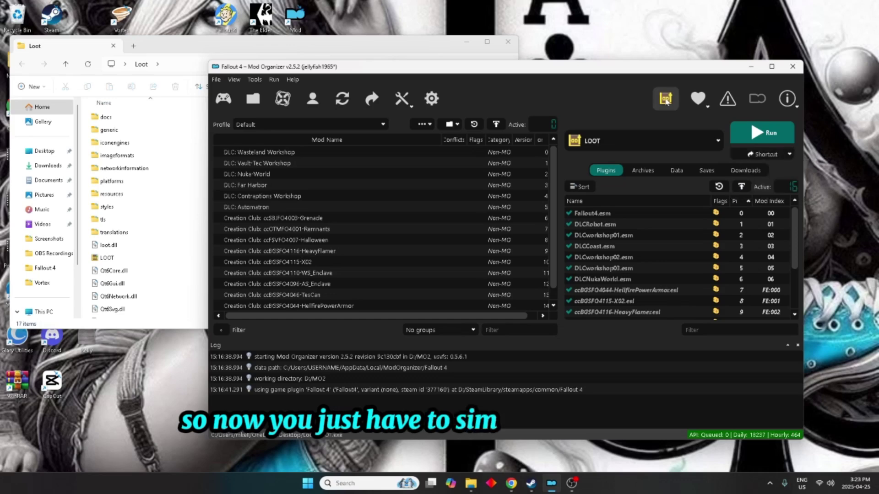
click(666, 99)
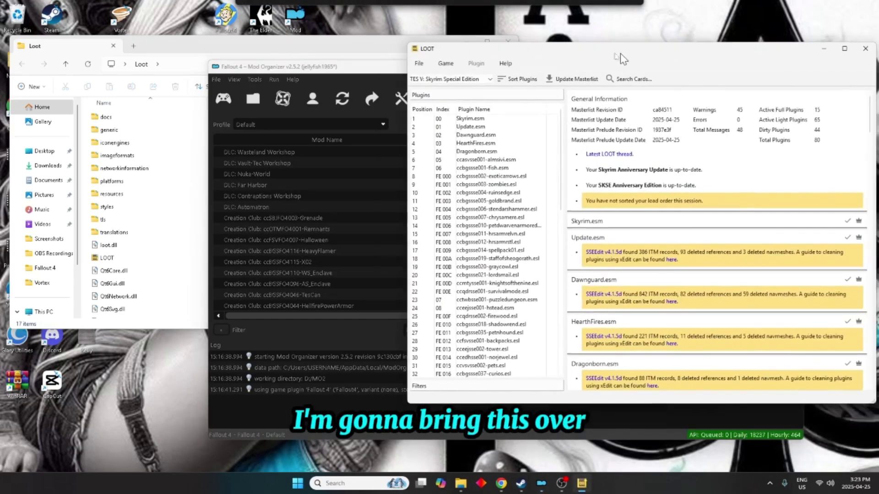
drag(658, 60, 514, 58)
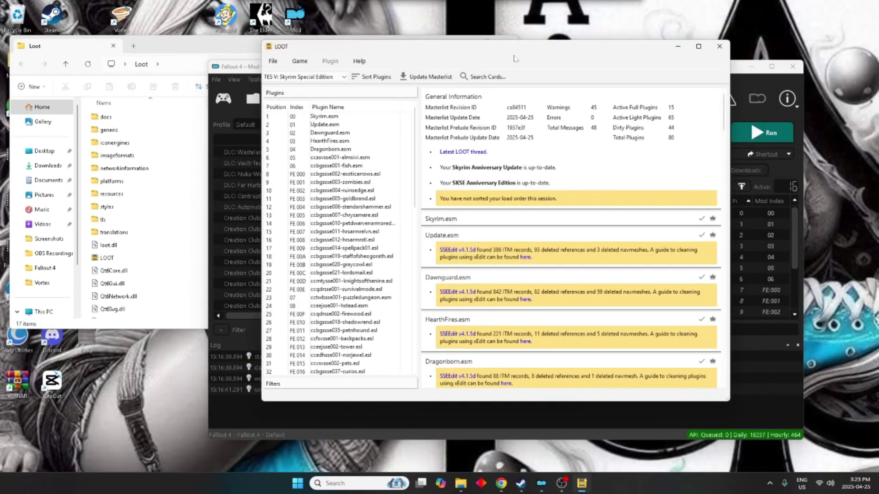
click(333, 82)
click(323, 89)
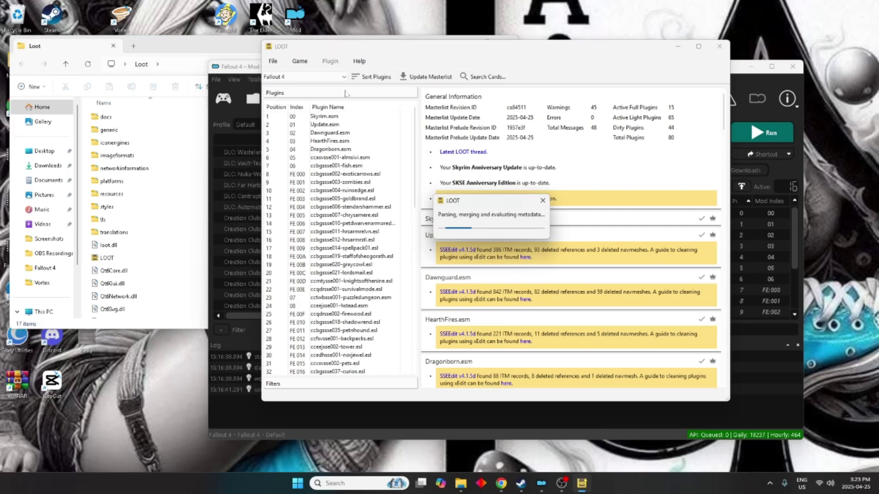